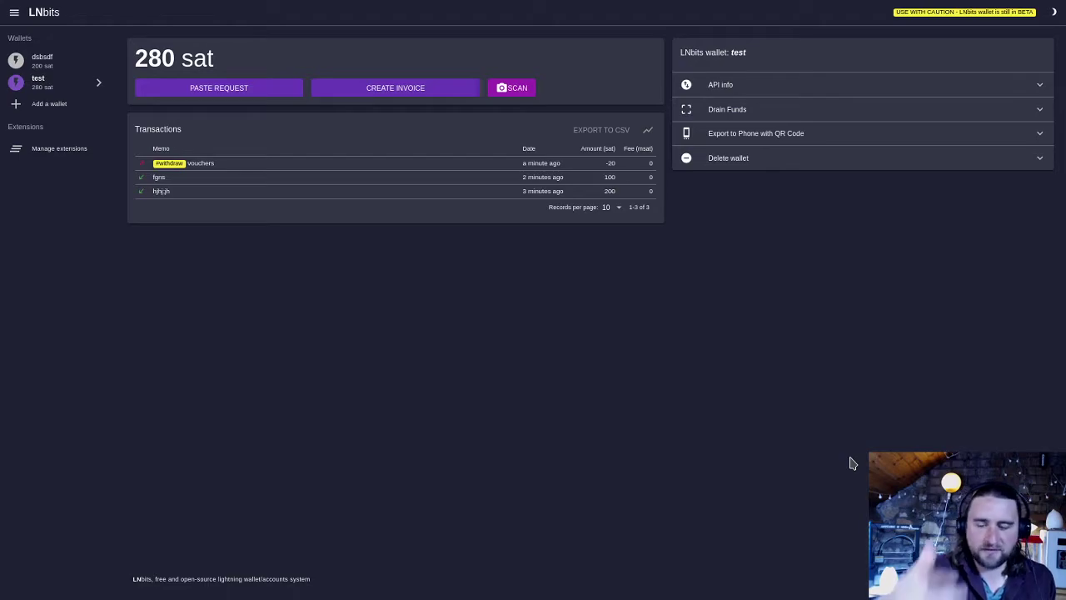
- Create a 50 sat invoice with the memo "kjhbhj" in the test wallet
left_click(395, 91)
left_click(500, 272)
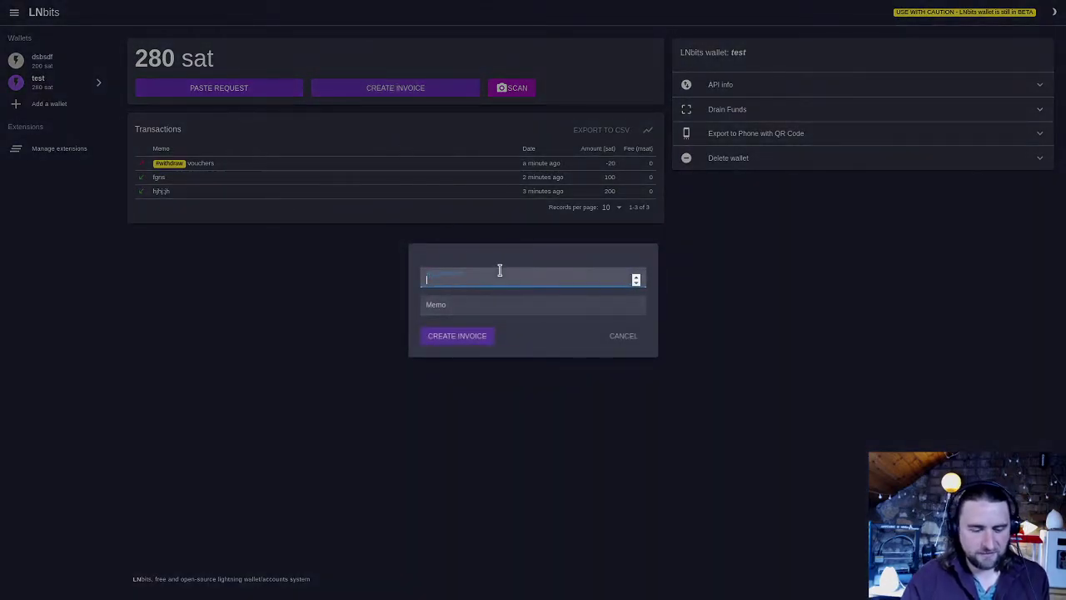
type("50")
key("Tab")
key("Return")
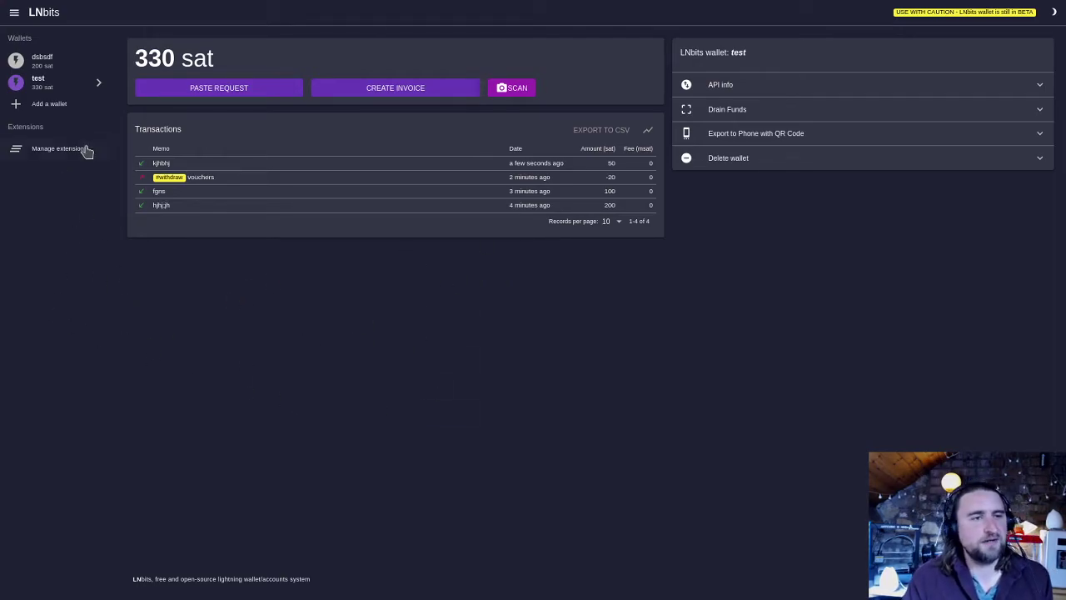
- Enable the LNURLw extension for withdraw links and open it
left_click(84, 151)
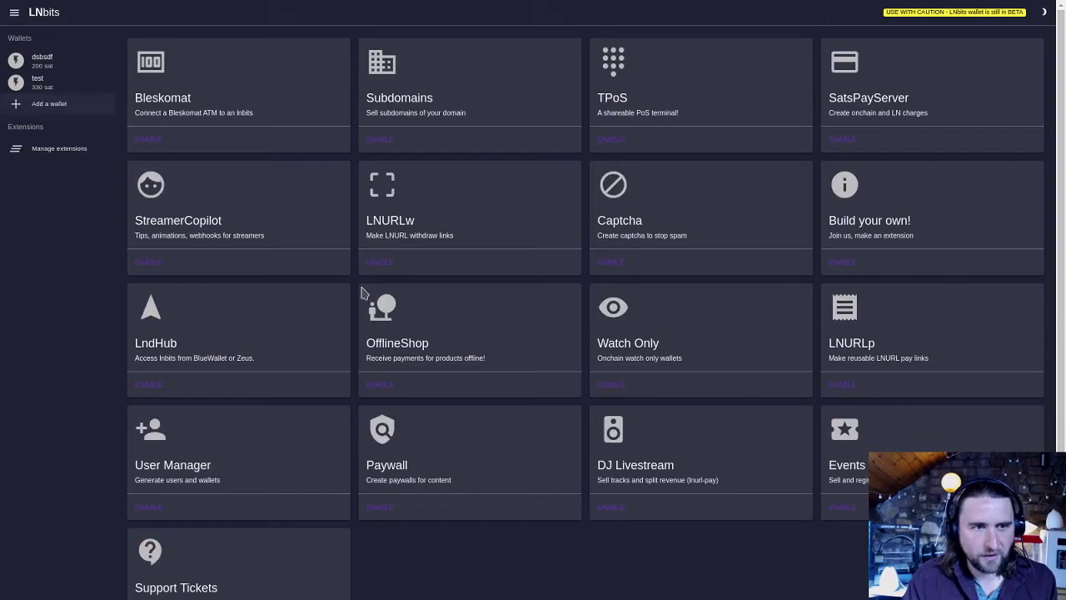
left_click(384, 269)
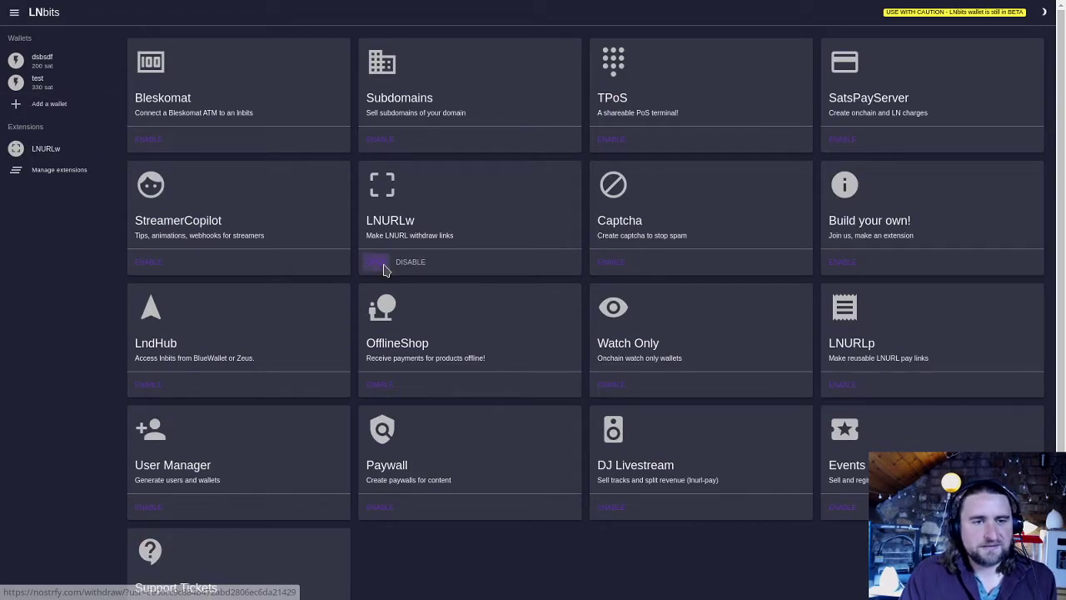
left_click(379, 264)
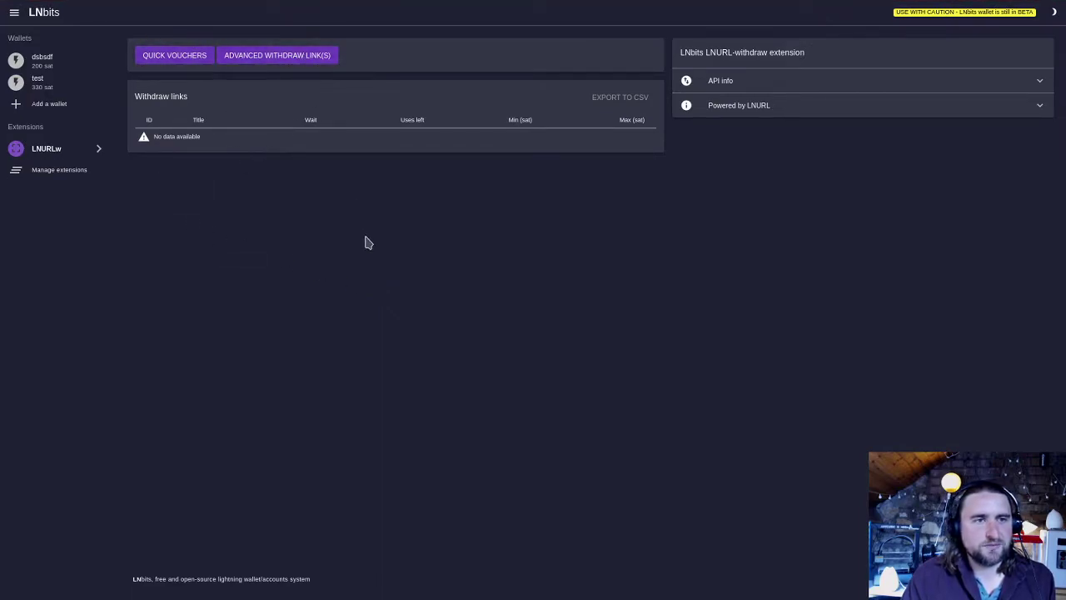
- Create a batch of 5 quick vouchers worth 20 sat each, drawn from the test wallet
left_click(201, 60)
left_click(521, 38)
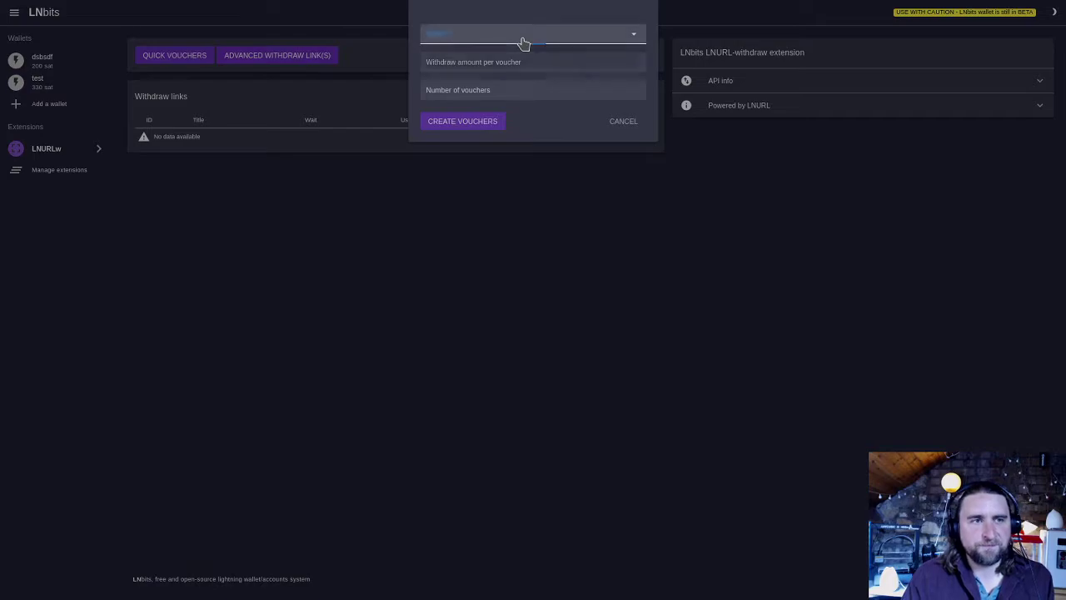
left_click(531, 80)
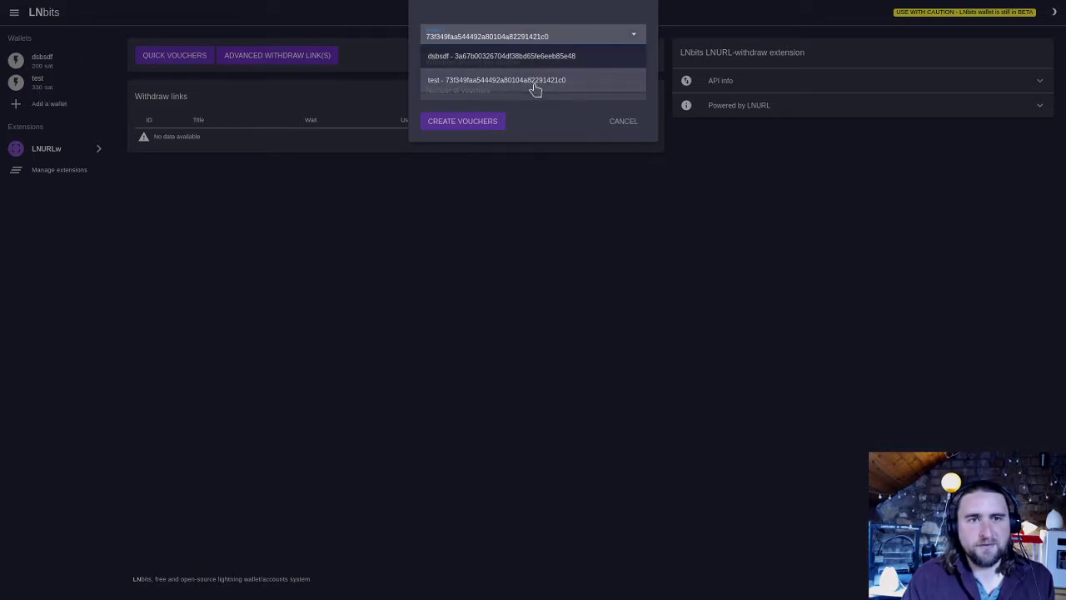
left_click(475, 63)
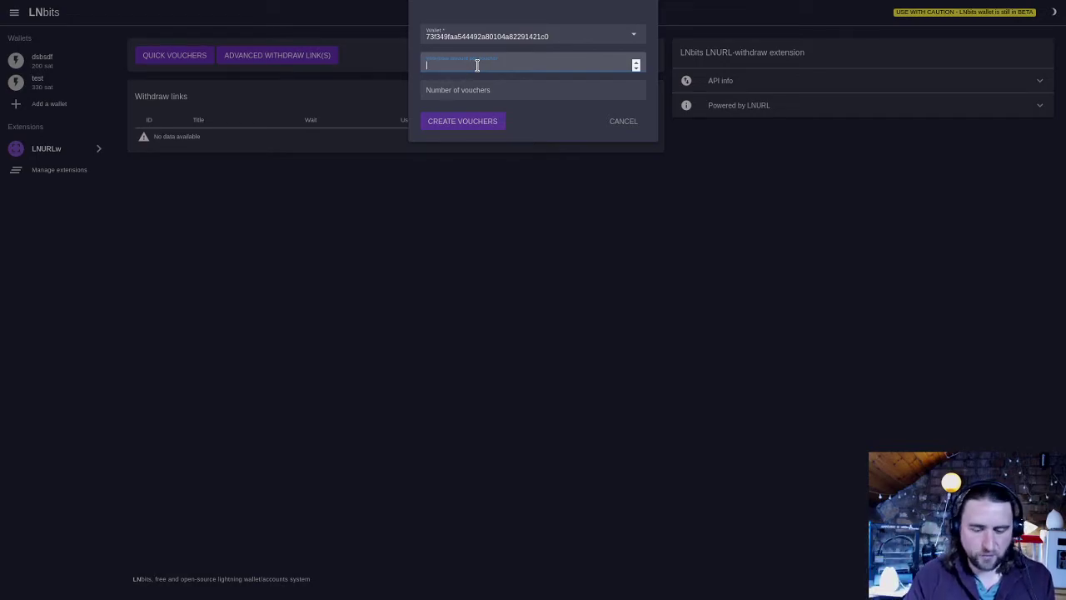
type("20")
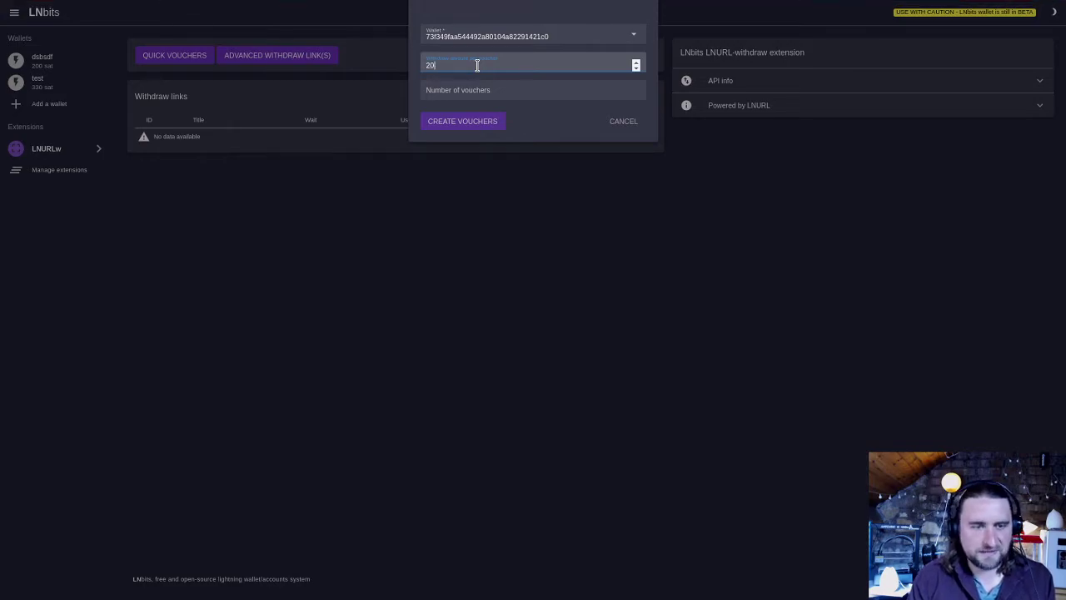
key("Tab")
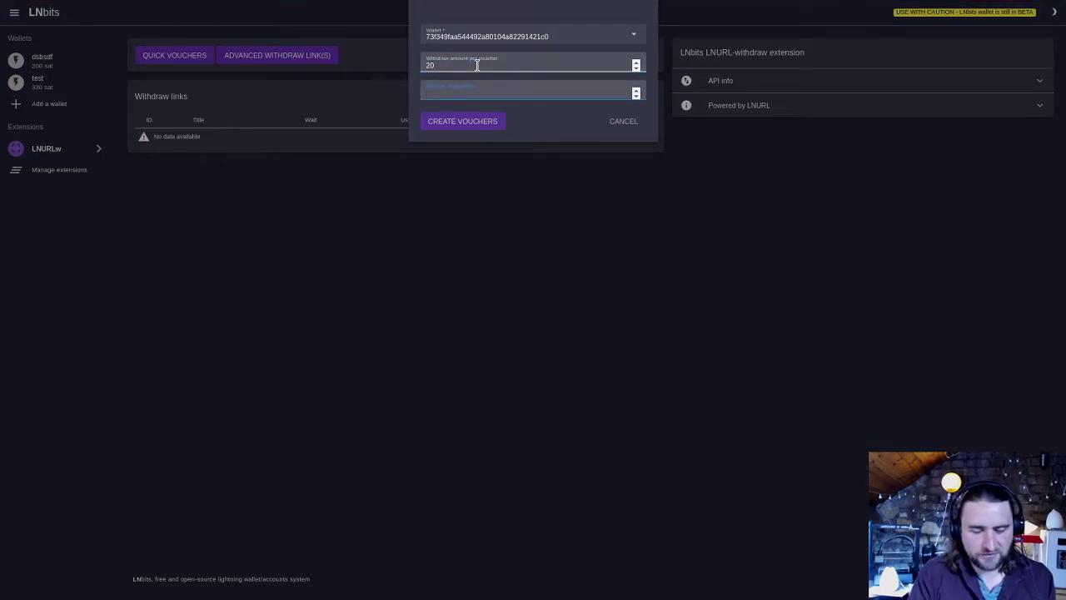
type("5")
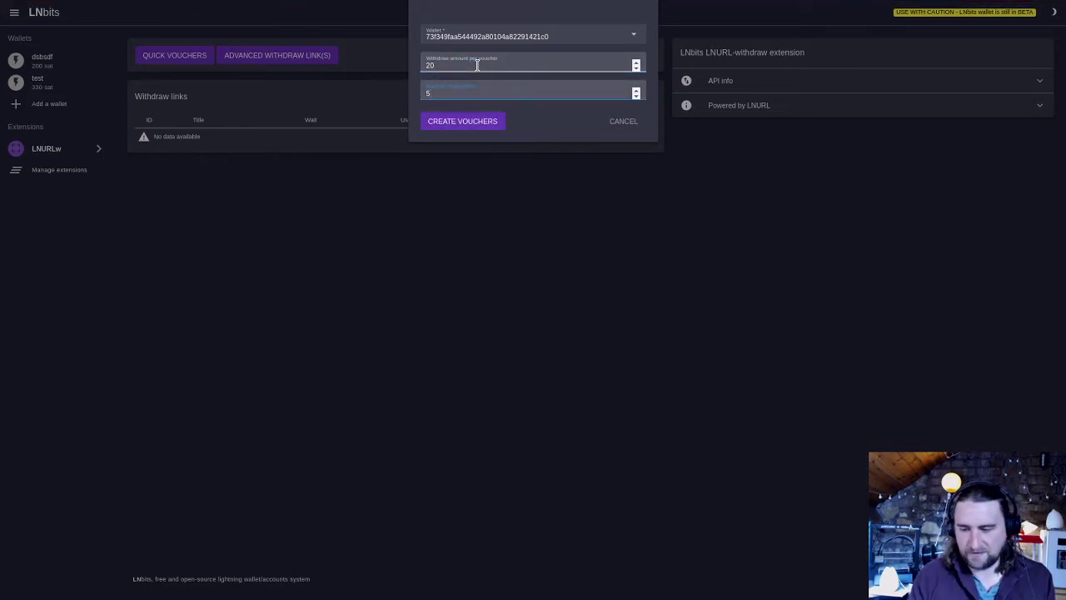
left_click(490, 125)
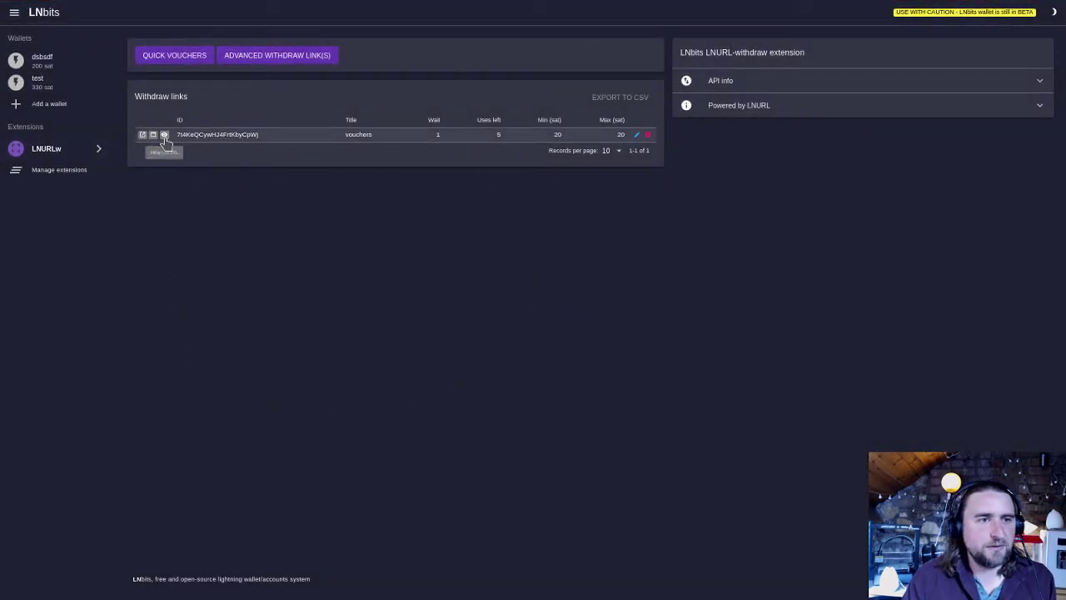
- View the vouchers link's QR code details and its printable voucher sheet, and close the details
left_click(164, 135)
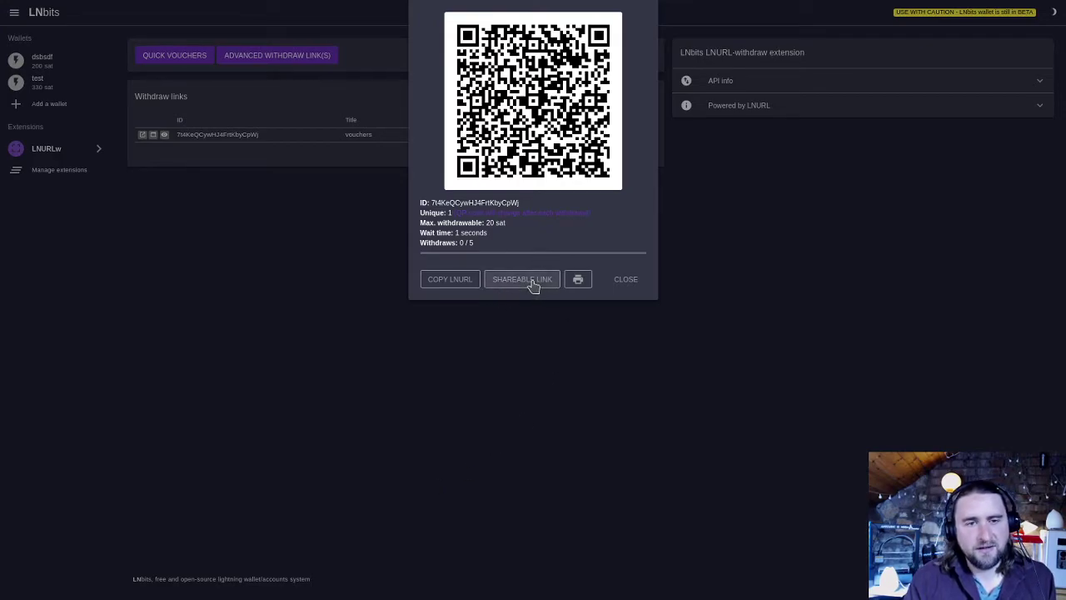
left_click(450, 285)
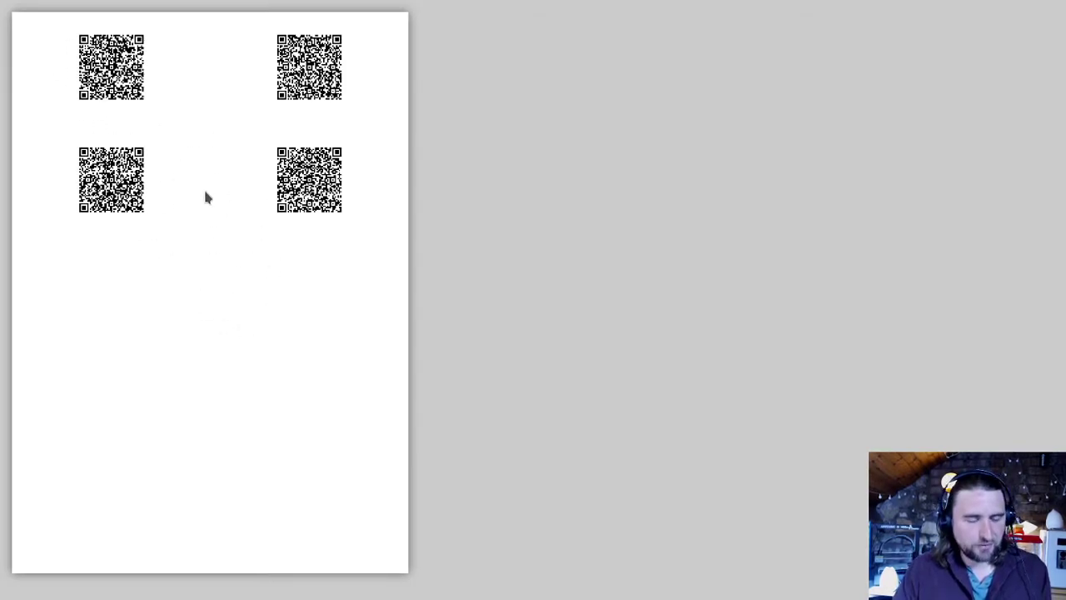
key("Escape")
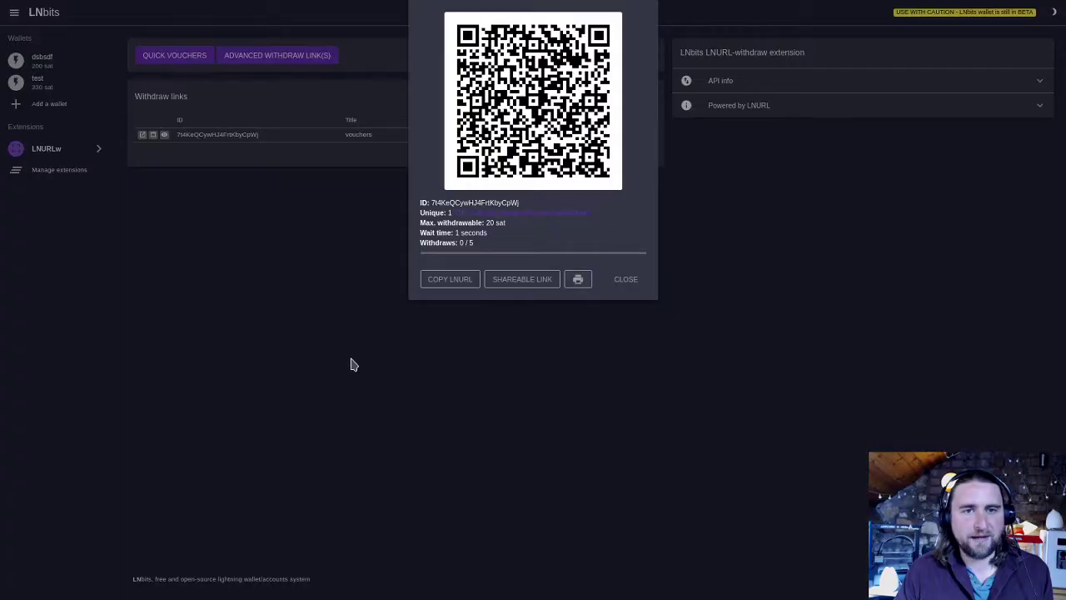
left_click(641, 285)
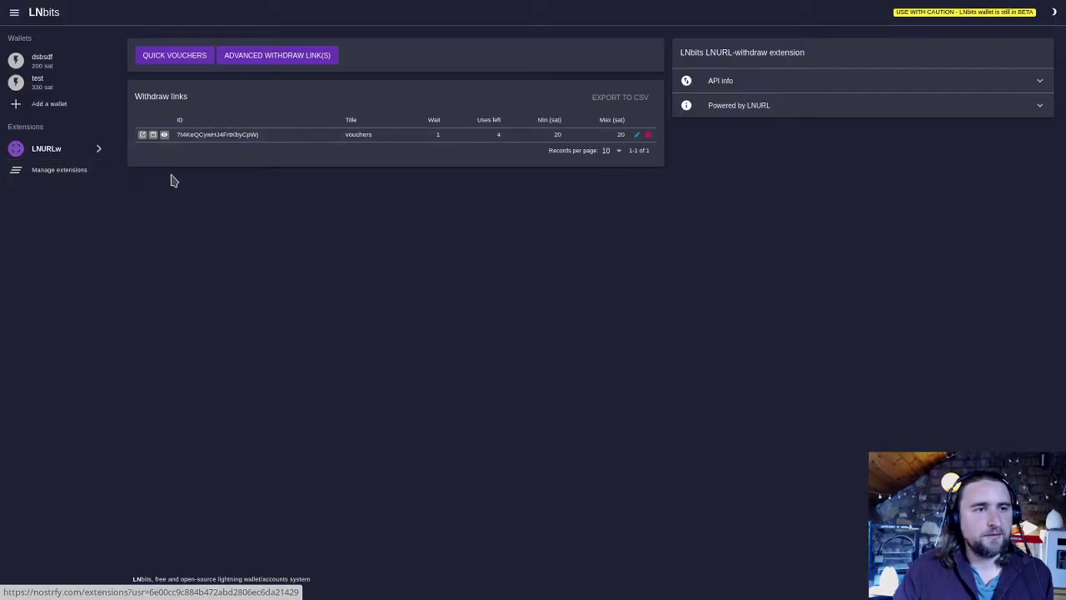
- Look at the vouchers link's shareable withdraw page and its sheet of printable QR codes
left_click(143, 136)
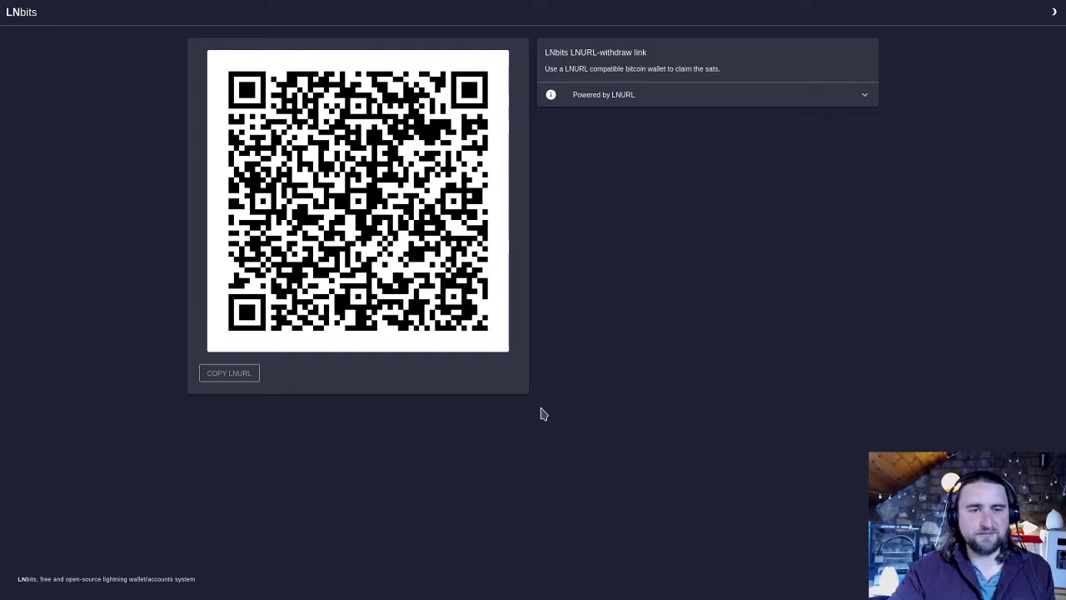
key("ctrl+Tab")
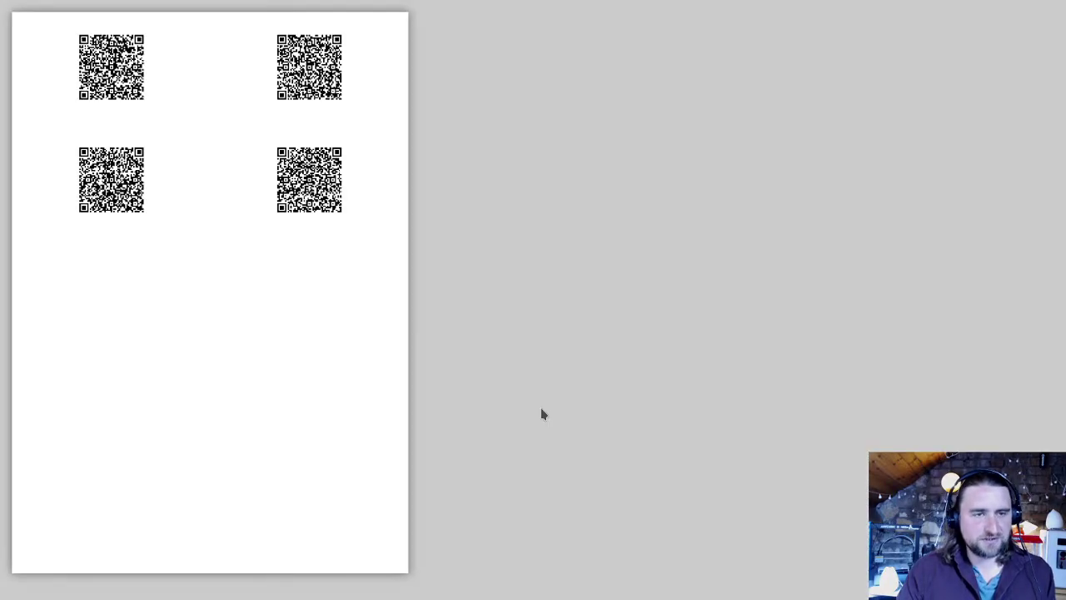
key("Escape")
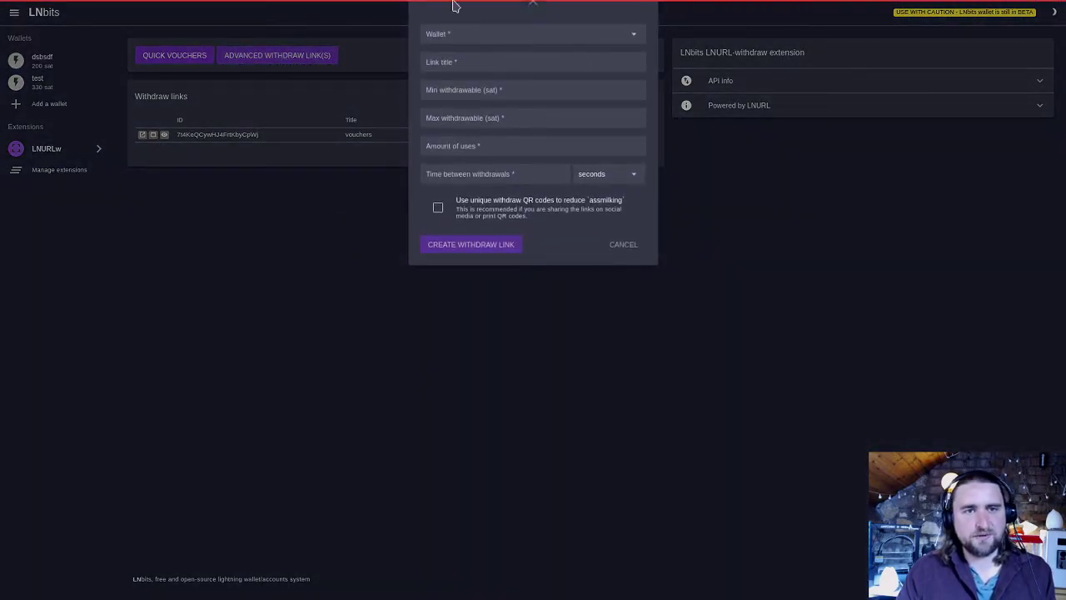
- Fill in an advanced withdraw link for the dsbsdf wallet, titled "Give away", with minimum and maximum withdrawable amounts of 50 sat
left_click(497, 35)
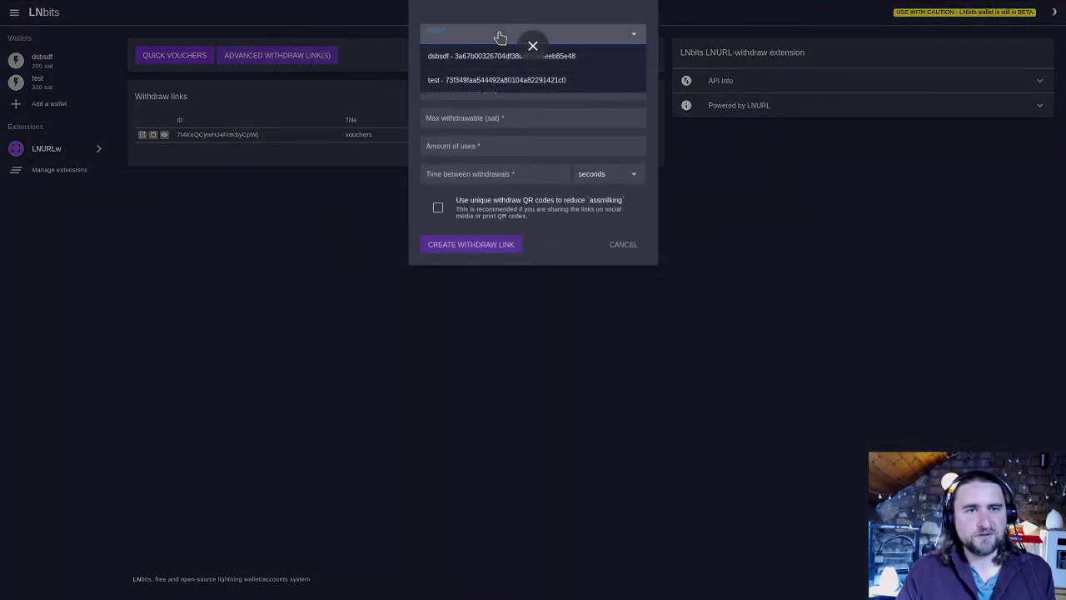
left_click(503, 56)
left_click(471, 66)
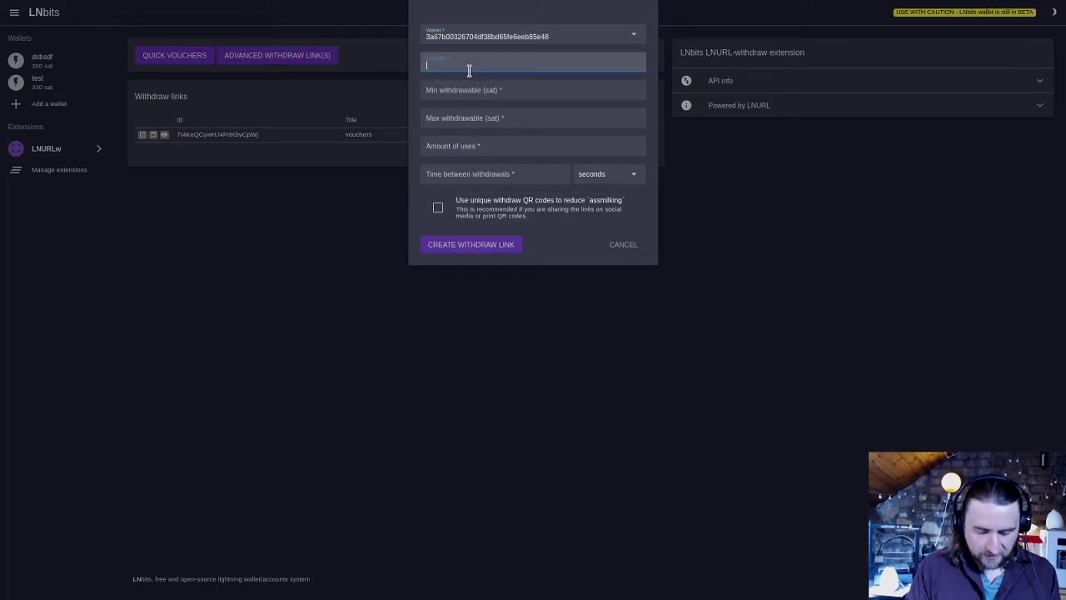
type("Give away")
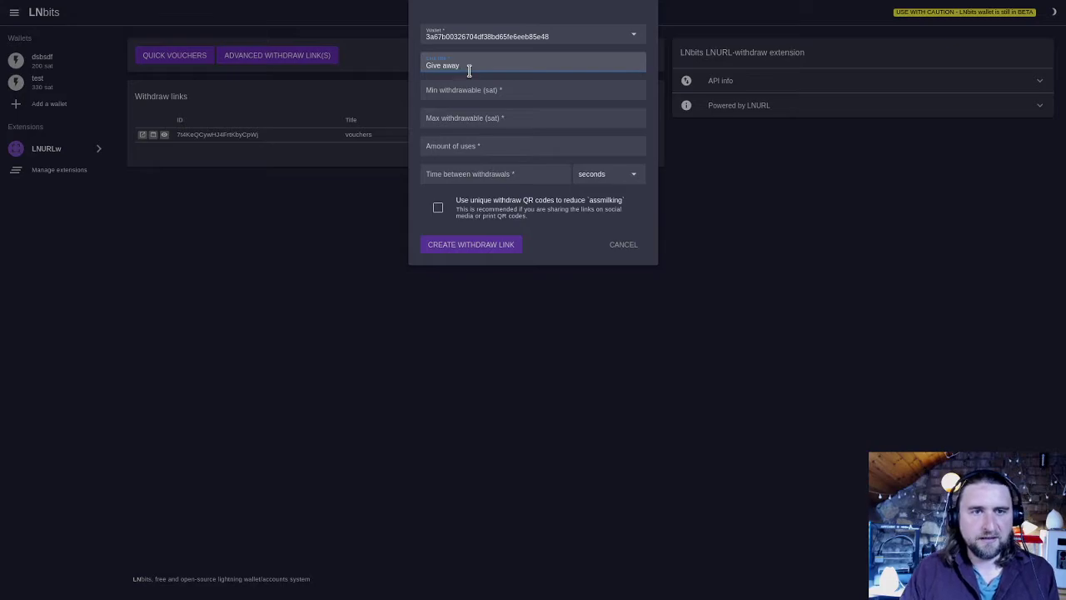
left_click(478, 90)
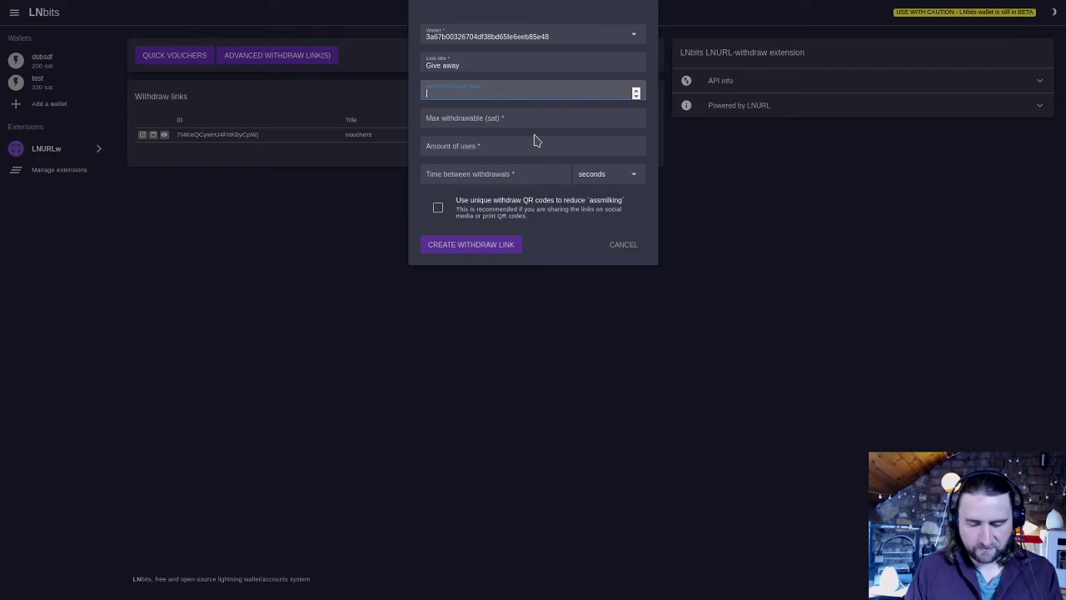
type("50")
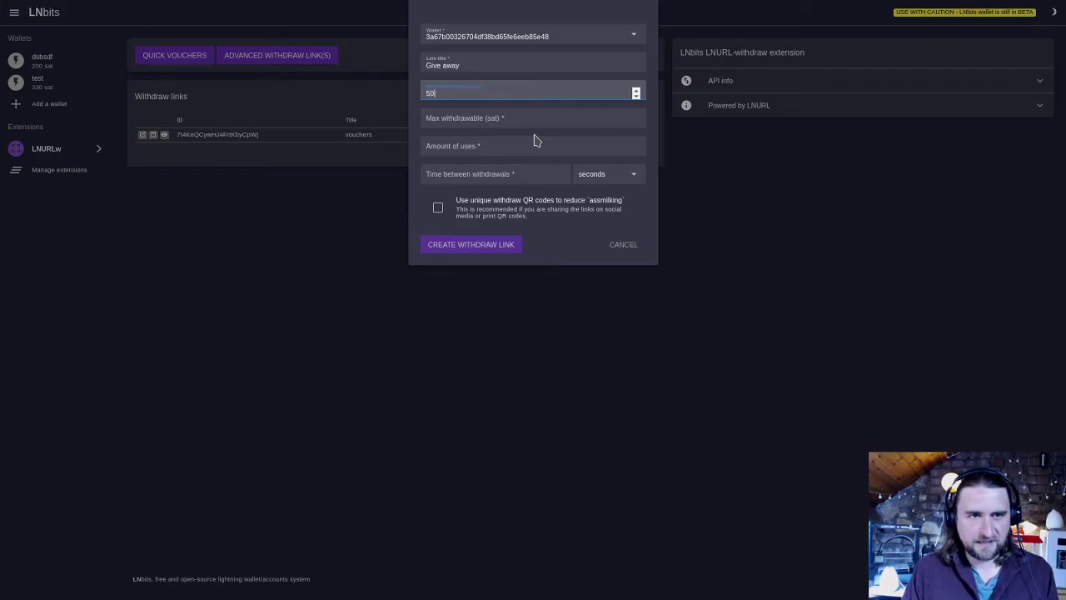
key("Tab")
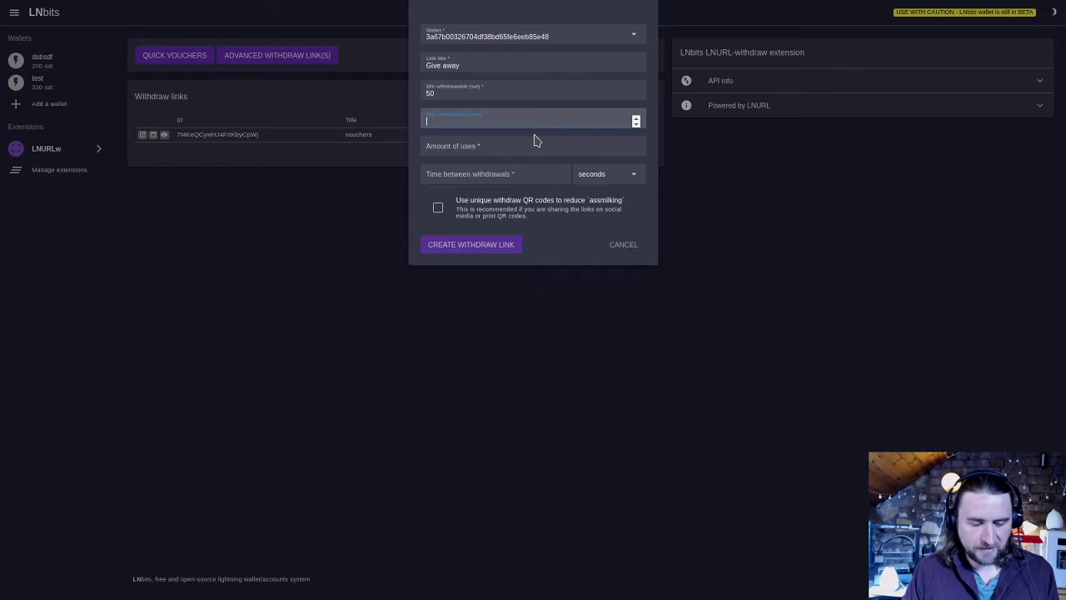
type("50")
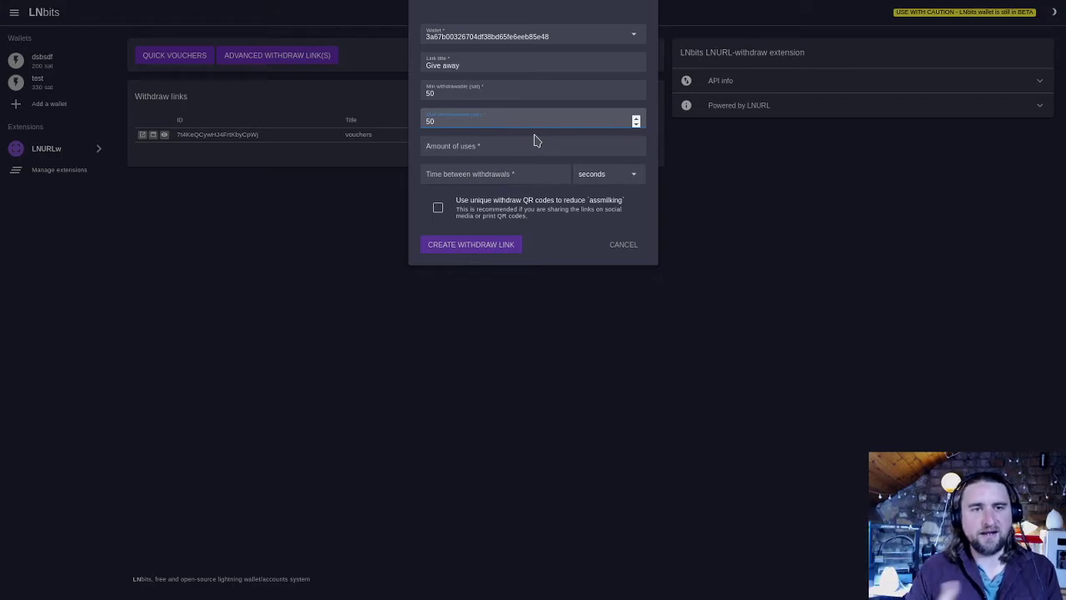
- Set the link to 4 uses with 30 seconds between withdrawals and create it without unique QR codes
left_click(517, 150)
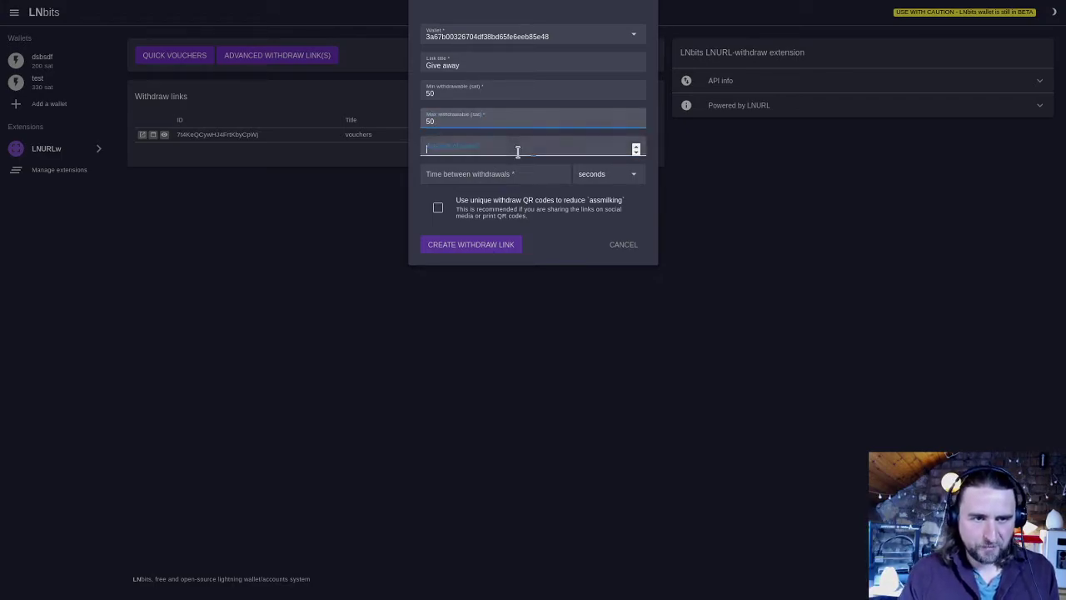
type("1")
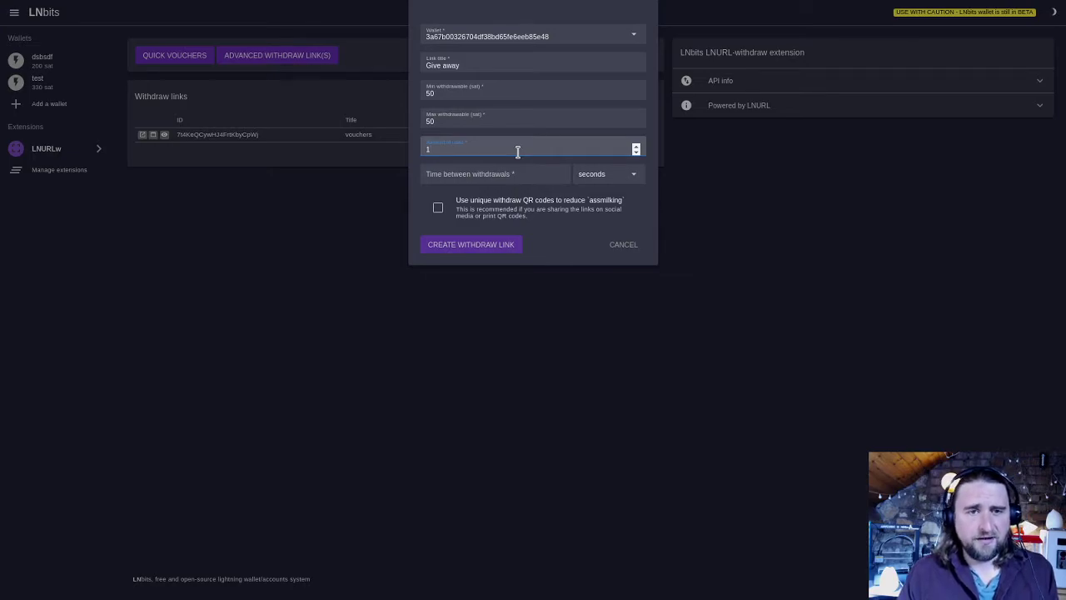
key("BackSpace")
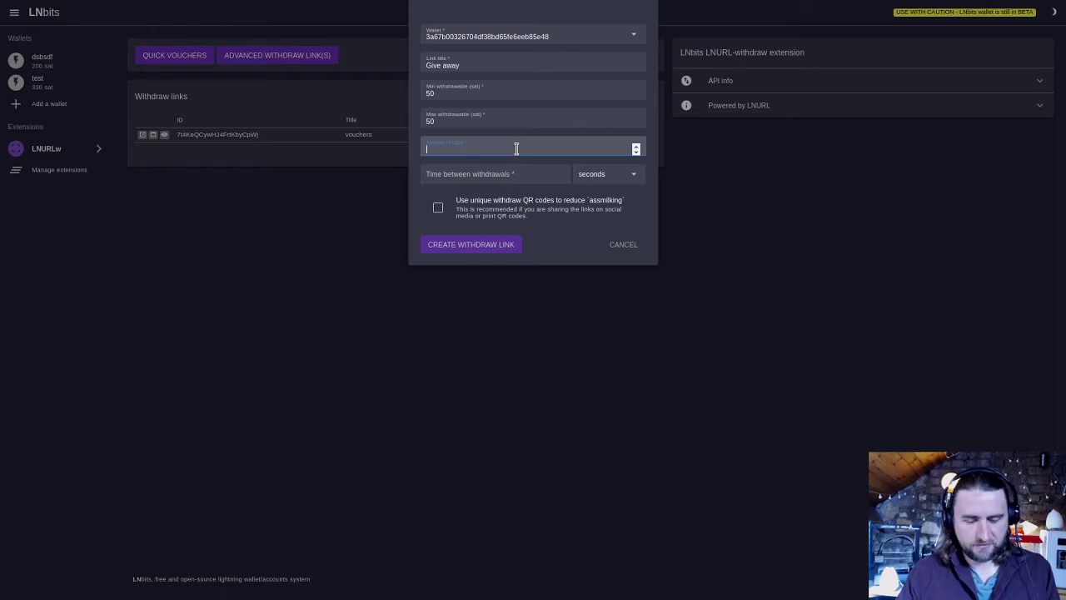
type("4")
left_click(526, 174)
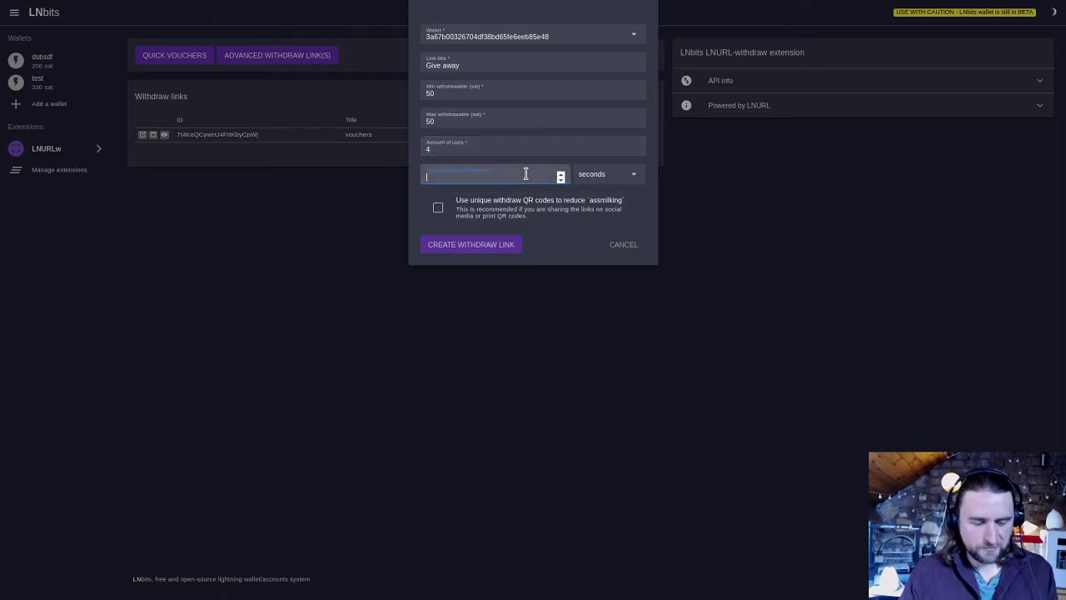
type("30")
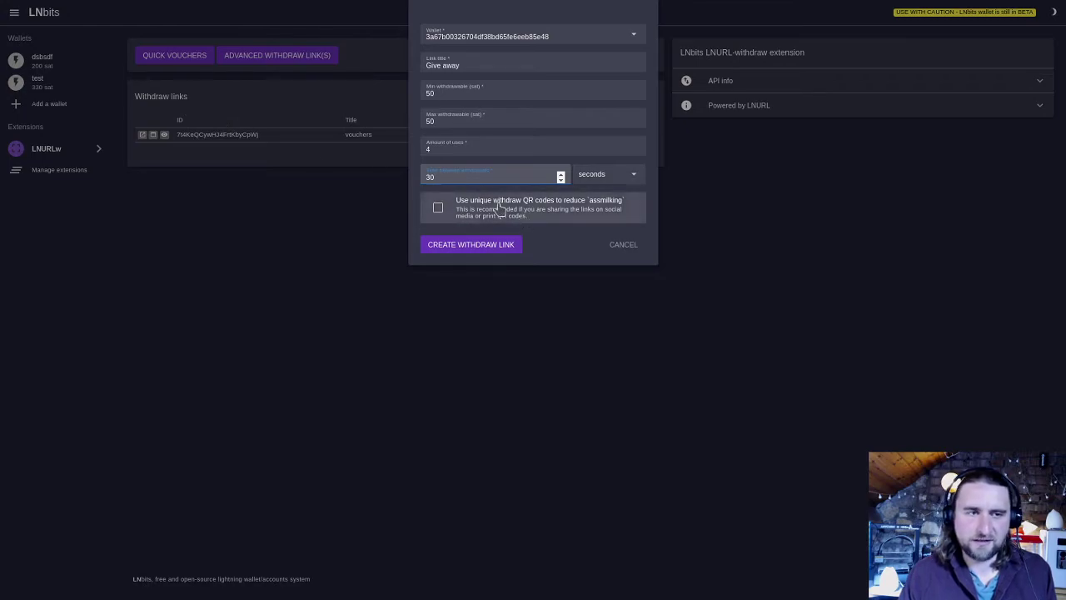
left_click(473, 245)
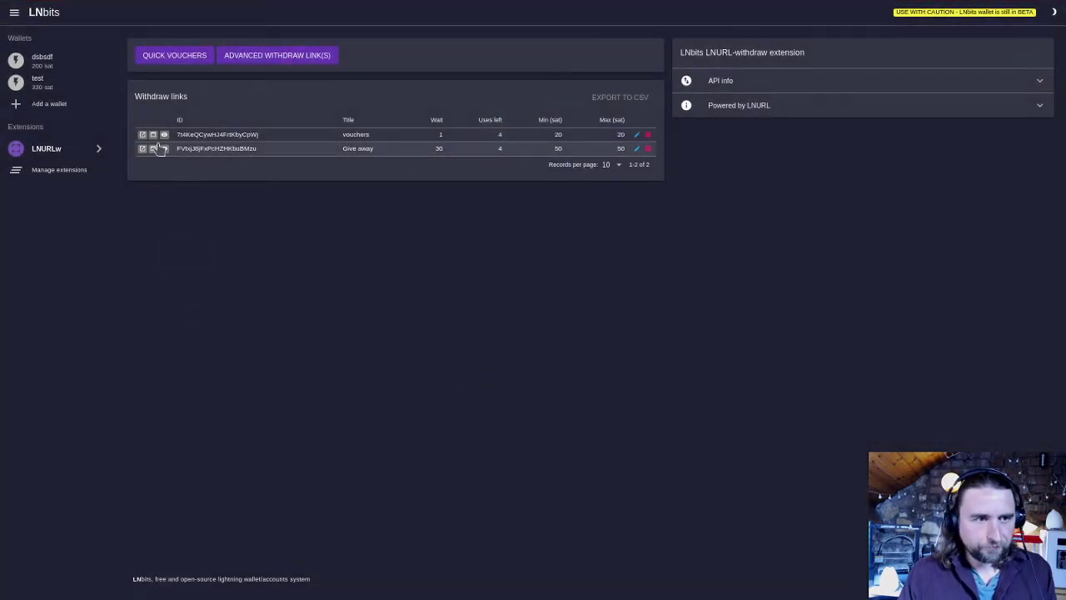
- View the Give away link's QR code and details, and open the extension's API info
left_click(163, 148)
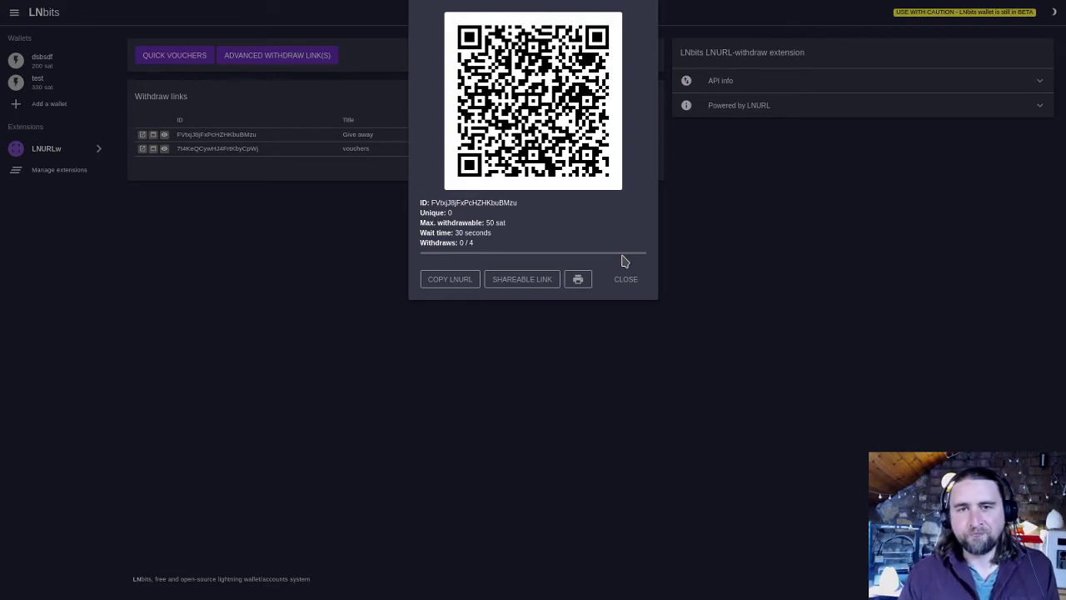
left_click(629, 285)
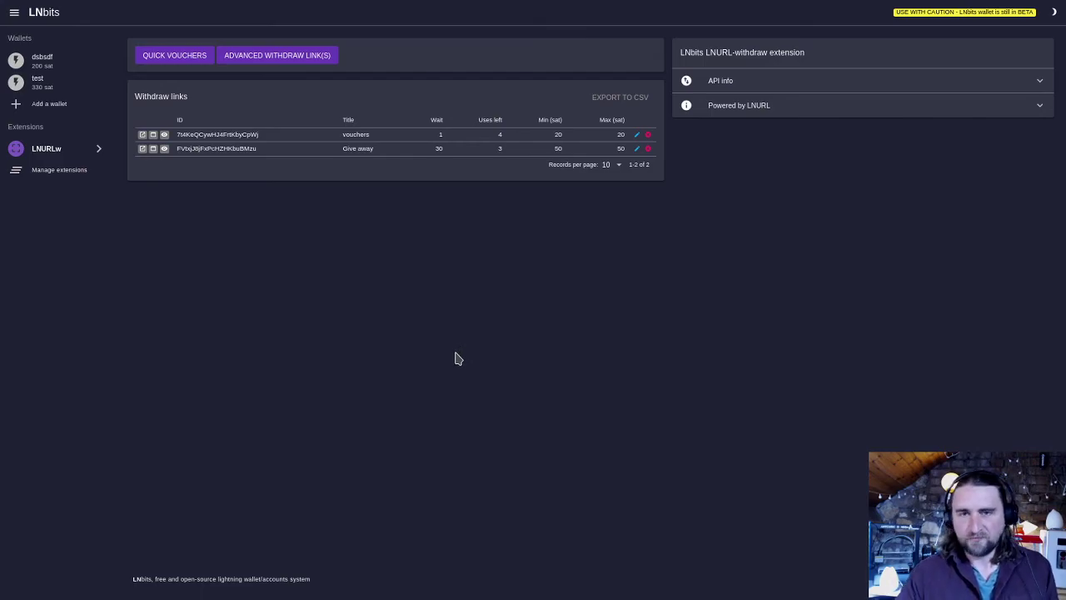
left_click(843, 84)
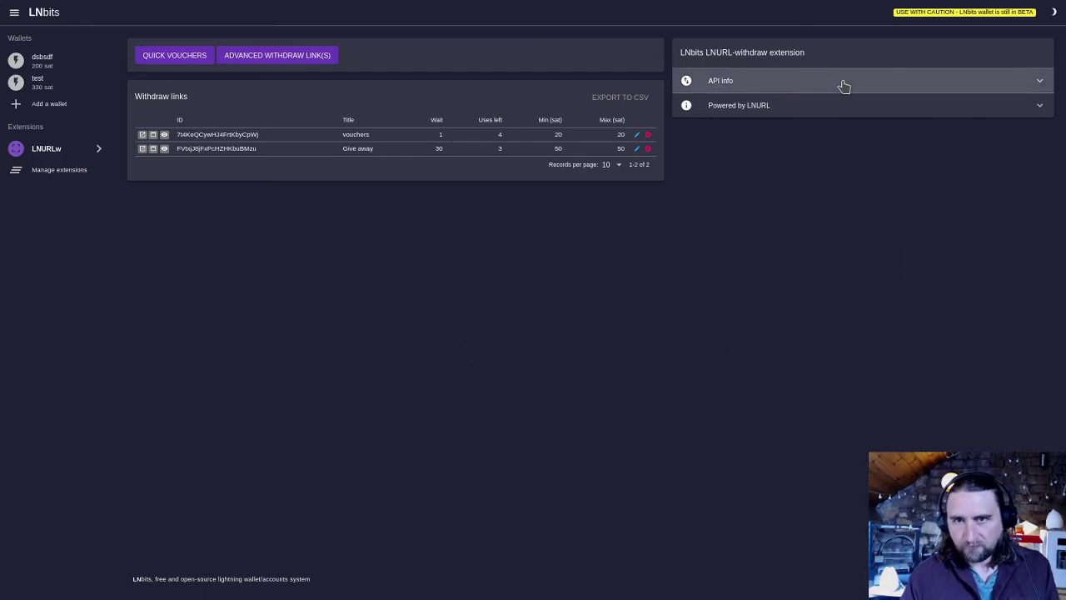